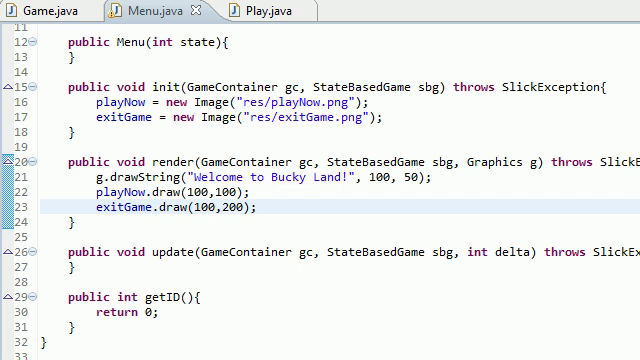
- Launch the game to view the menu, then close the running game window
key("ctrl+F11")
left_click_drag(448, 137, 40, 12)
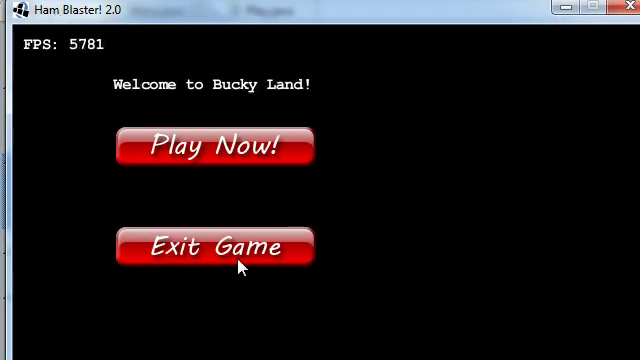
left_click_drag(478, 12, 430, 70)
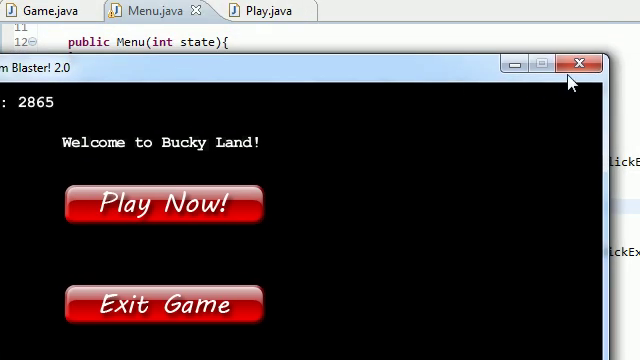
left_click(577, 65)
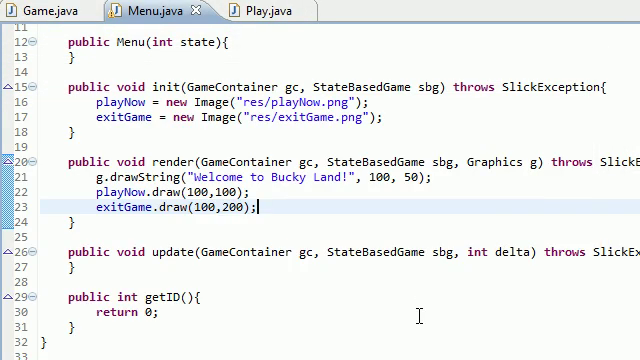
- Add empty lines inside update() and begin an int posX declaration
left_click(72, 267)
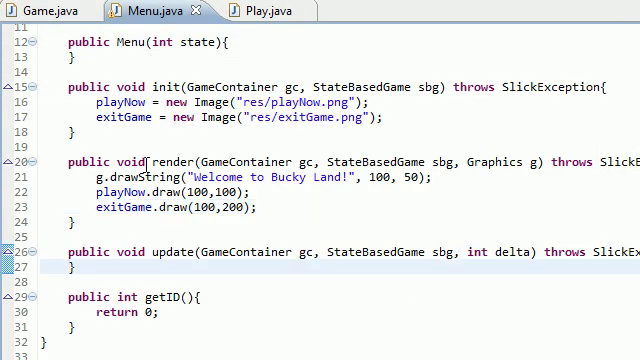
key("Return")
key("Up")
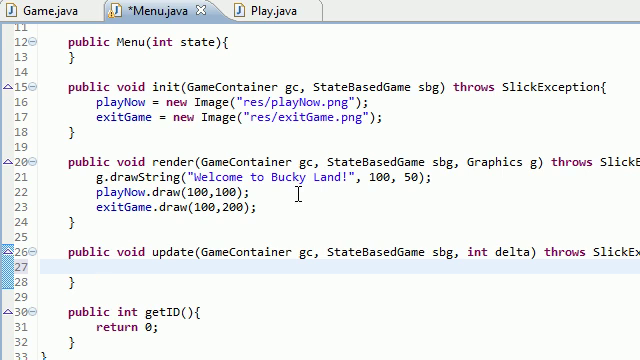
type("int pod")
- Declare int posX = Mouse.getX(); and int posY = Mouse.getY(); followed by a blank line
key("BackSpace")
type("sX ")
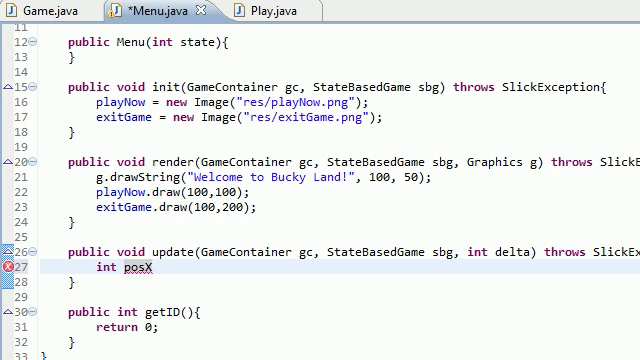
type("= Mouse.getX();")
key("Return")
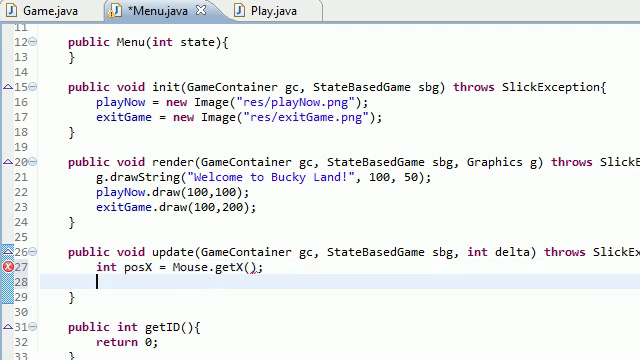
type("int ")
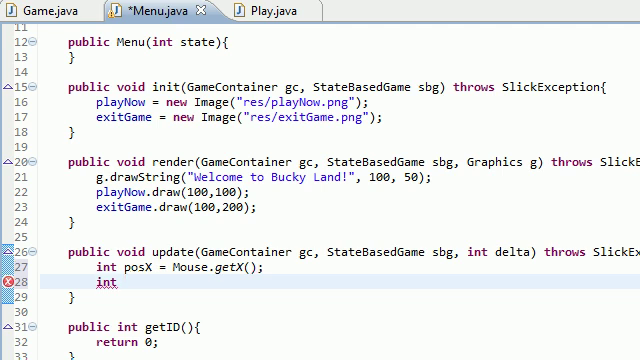
type("posY ")
type("= ")
type("Mouse.getY();")
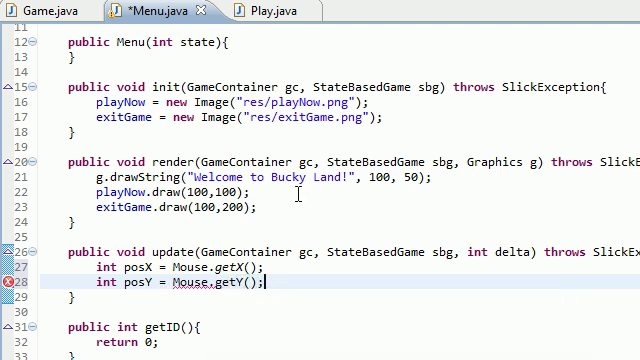
key("Return")
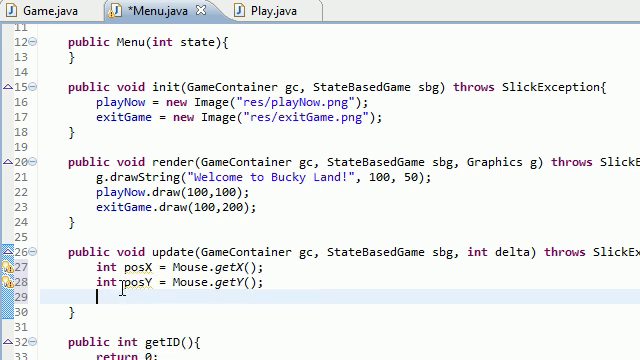
key("Return")
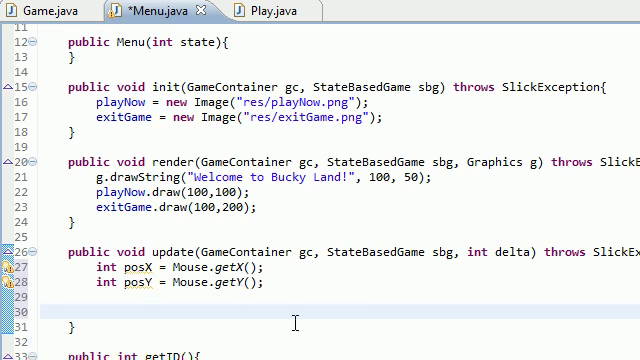
scroll(296, 311, "down", 1)
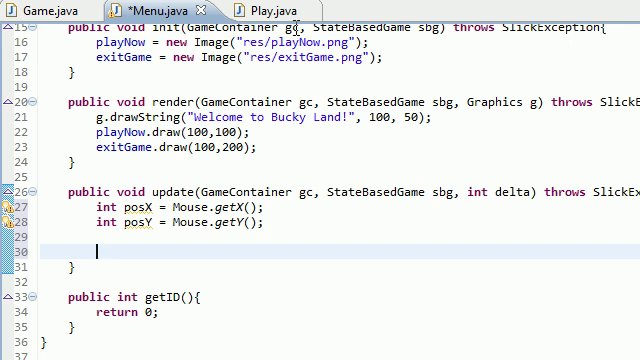
- Start an if condition with two parenthesized groups joined by && in update()
left_click(265, 11)
left_click(150, 11)
type("if()")
key("Left")
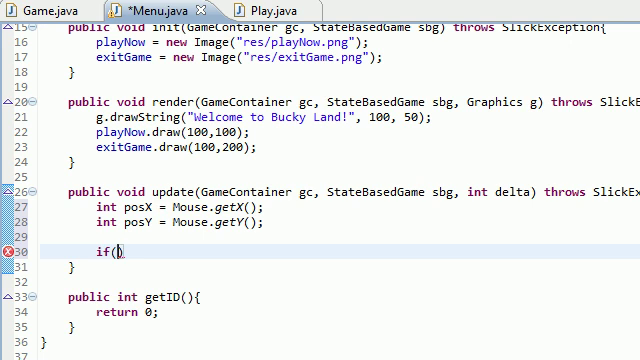
type("posX")
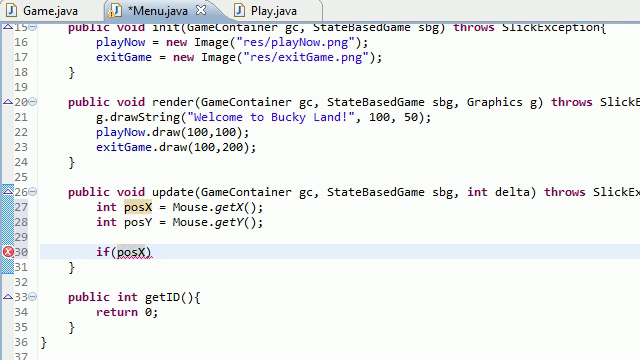
key("BackSpace")
key("BackSpace")
key("BackSpace")
key("BackSpace")
type("()")
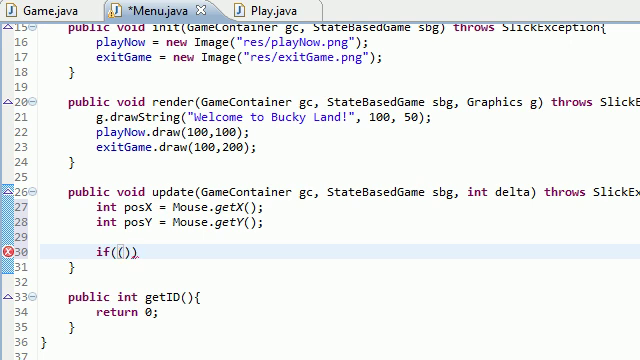
type("&&")
type("(")
key("Left")
key("Left")
key("Left")
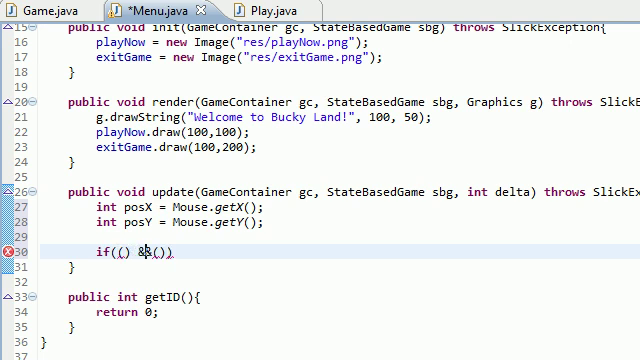
key("Right")
key("Right")
key("Left")
key("Left")
key("Left")
key("Left")
key("Left")
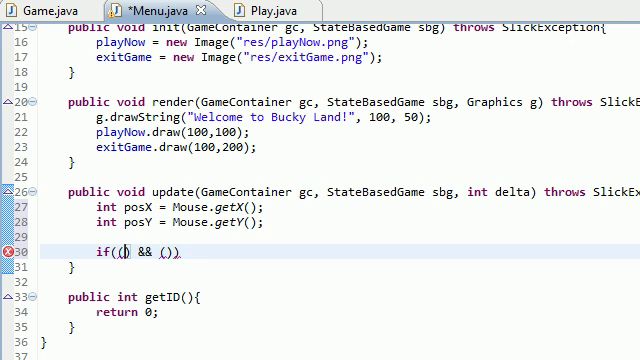
type("posX>")
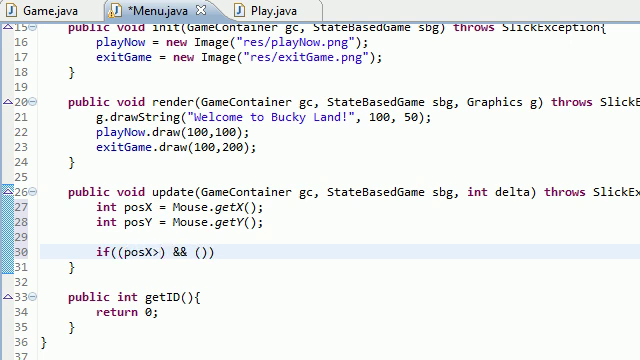
type("100")
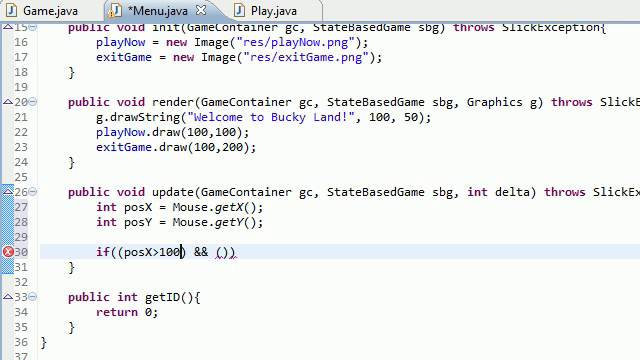
key("Right")
key("Right")
type("&& posX<311")
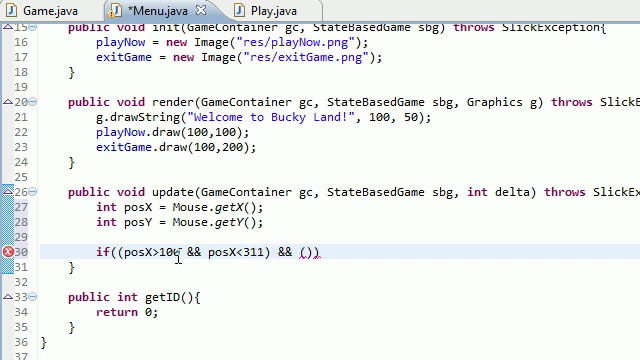
- Complete the condition as posX 100–311 and posY 209–260 and open its block
left_click_drag(181, 252, 160, 252)
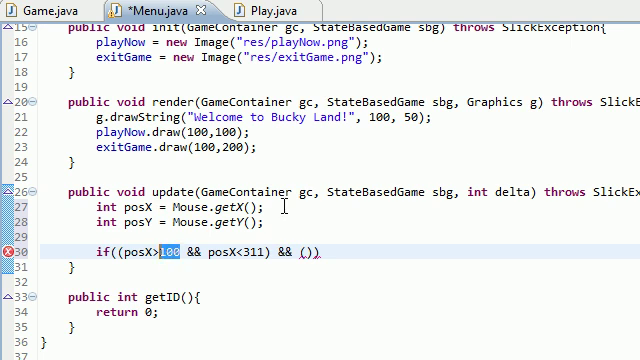
left_click(181, 252)
key("BackSpace")
key("ctrl+z")
left_click_drag(243, 252, 266, 252)
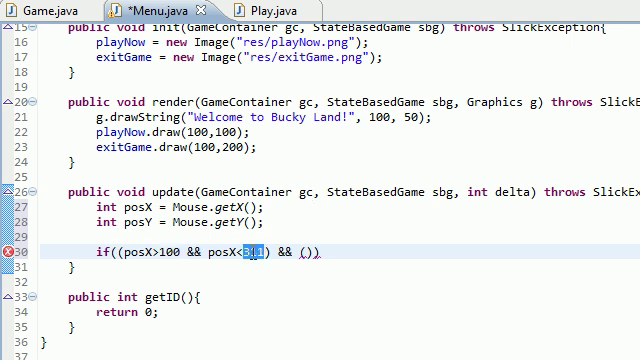
left_click(254, 252)
left_click(307, 252)
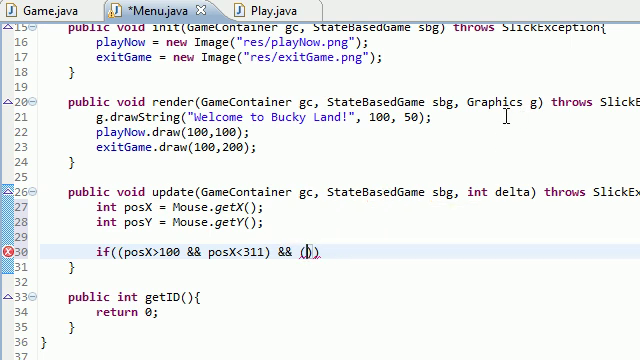
type("pos")
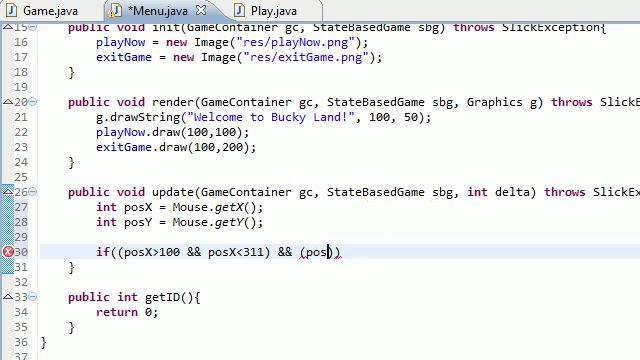
type("Y")
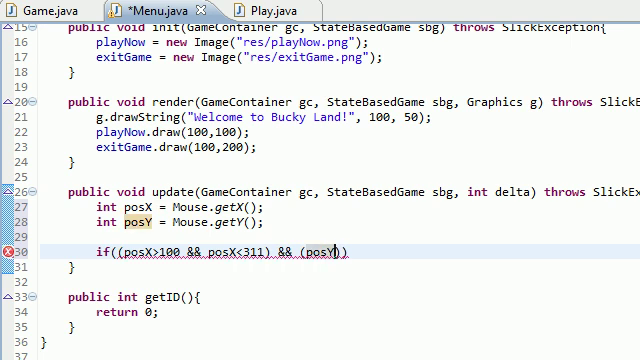
type(">2")
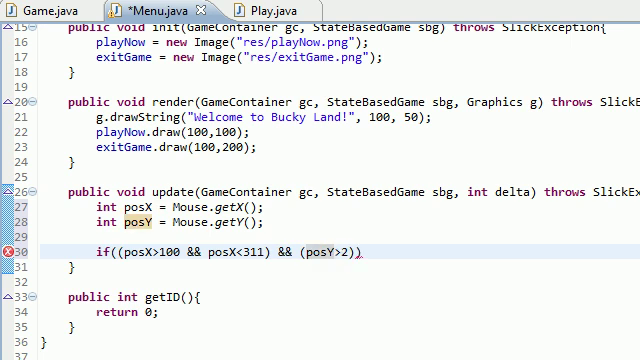
type("09 ")
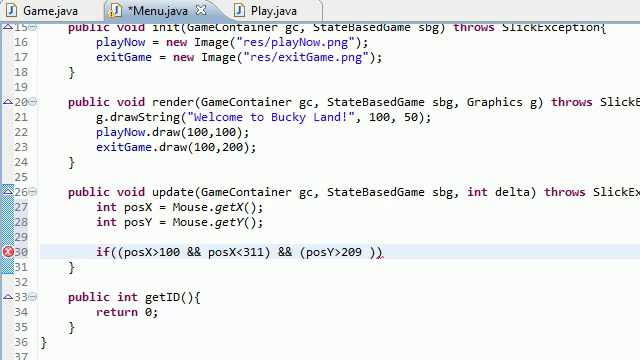
type("&& posY<260")
key("End")
type("{")
key("Return")
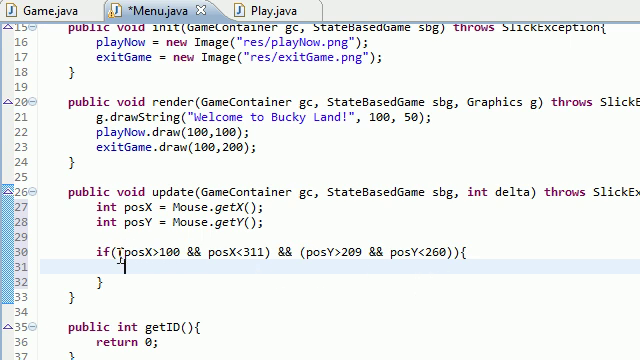
- Review the condition, save Menu.java, run the game to check the menu, then close it
left_click_drag(118, 252, 458, 252)
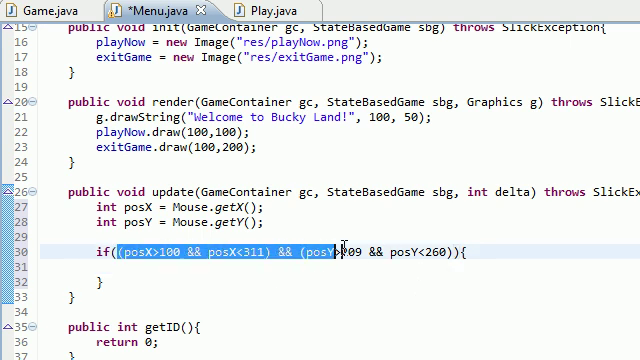
left_click(460, 252)
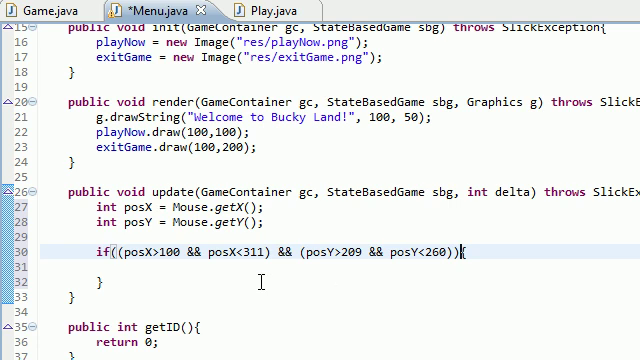
key("ctrl+s")
key("ctrl+F11")
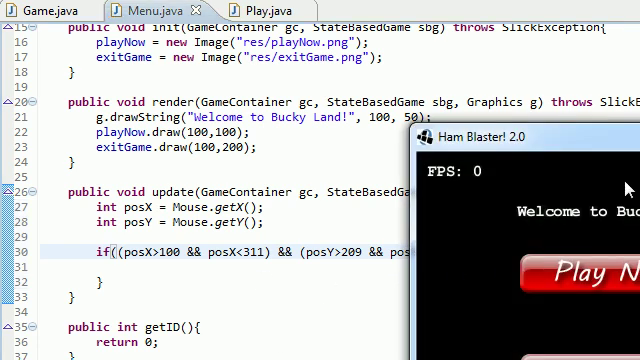
mouse_move(600, 129)
left_mouse_down()
mouse_move(513, 135)
mouse_move(226, 29)
left_mouse_up()
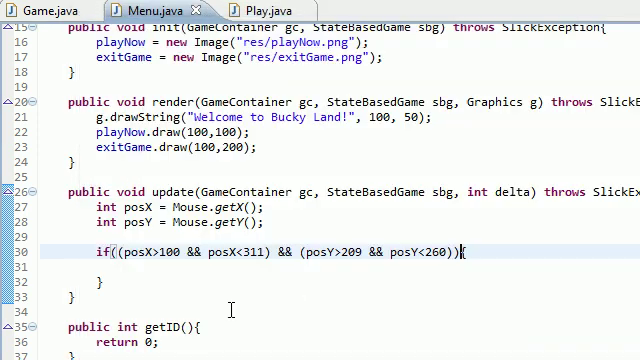
left_click(179, 265)
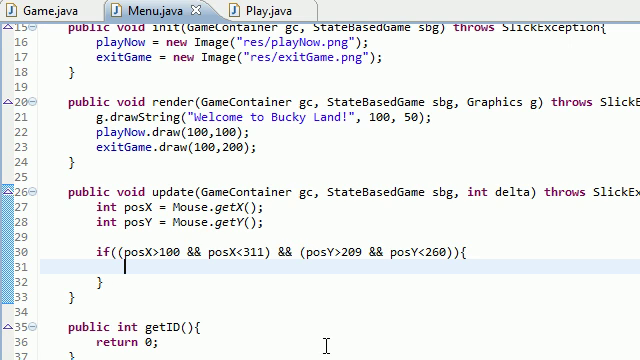
type("if(")
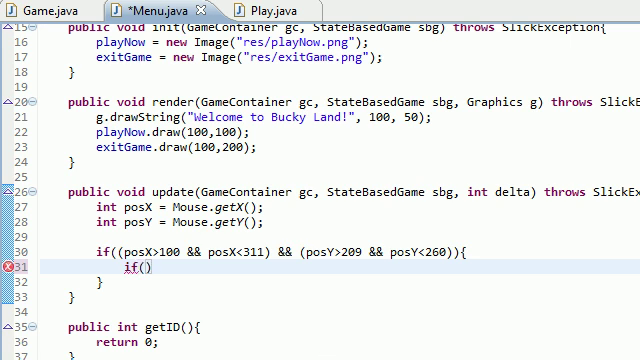
type("Mouse.")
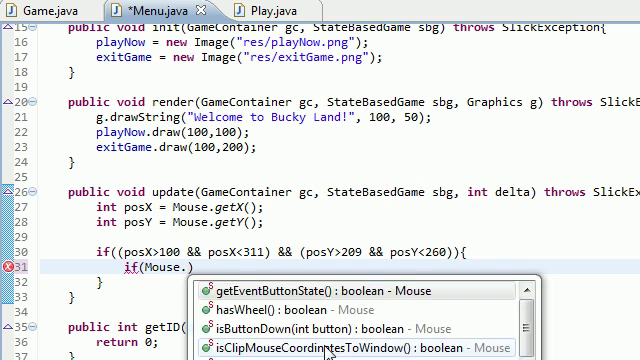
type("isButton")
- Add if(Mouse.isButtonDown(0)){ sbg.enterState(1); } inside the Play Now area check
key("Return")
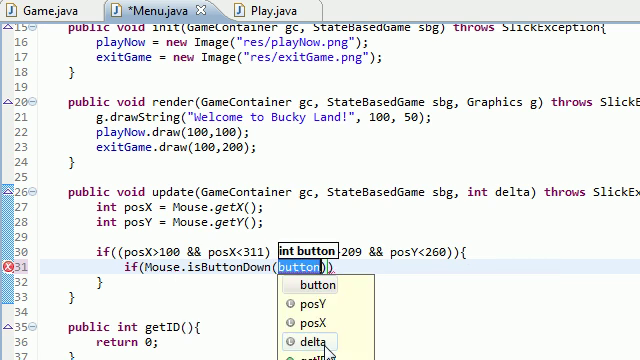
type("0")
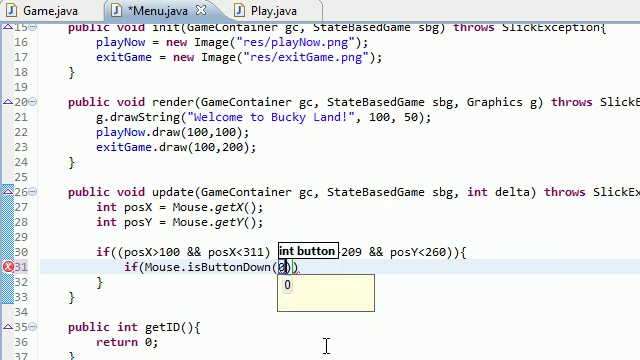
key("Return")
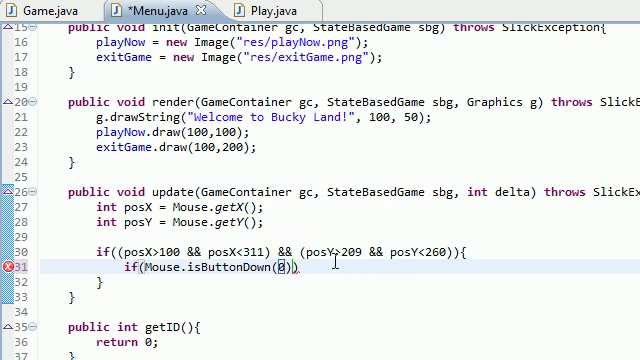
type("{")
key("Return")
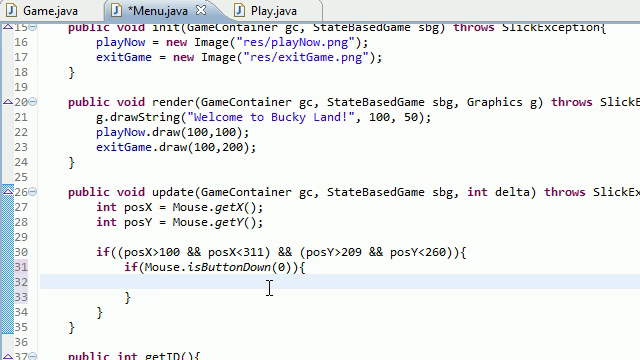
type("sbg")
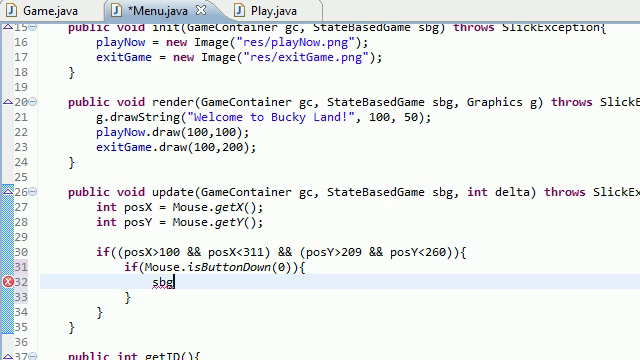
type(".enterState")
key("Return")
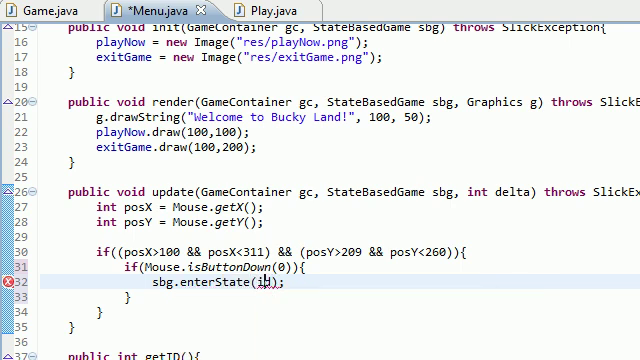
key("BackSpace")
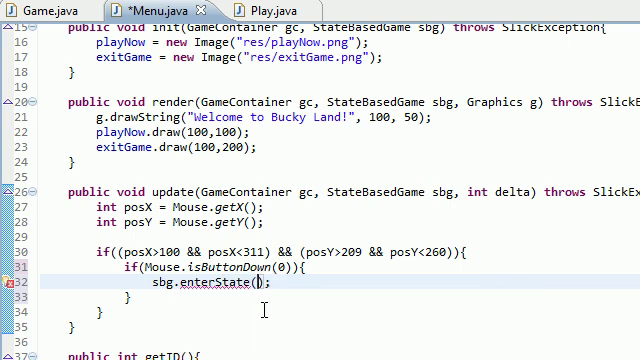
type("1")
scroll(270, 283, "down", 1)
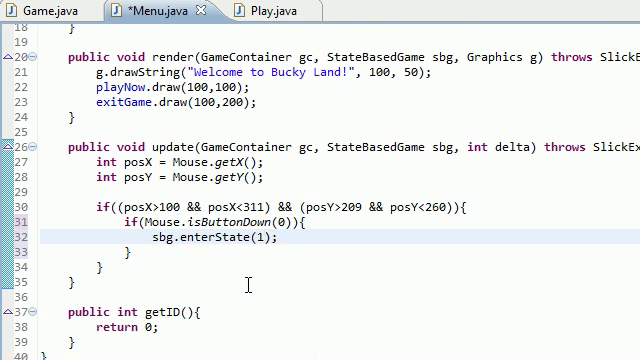
- Save and run the game, confirm Play Now enters the play state, then close the game
key("ctrl+s")
key("ctrl+F11")
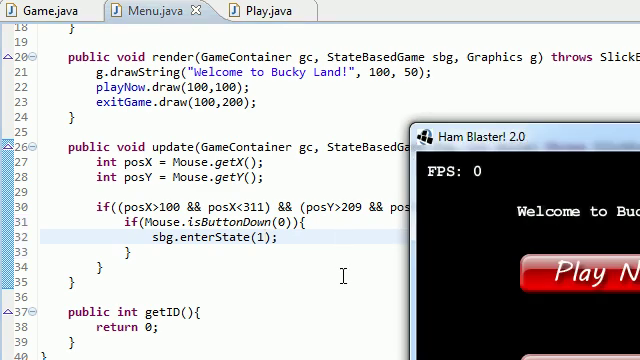
left_click_drag(515, 137, 120, 35)
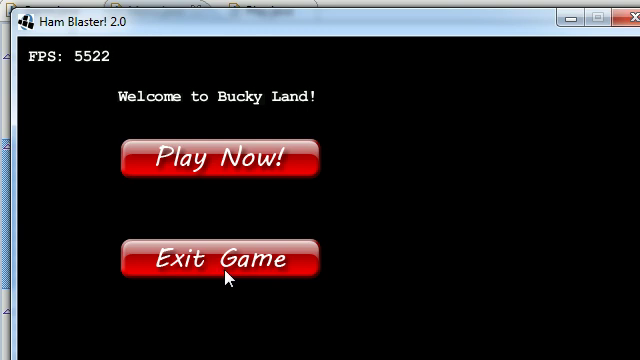
left_click(213, 168)
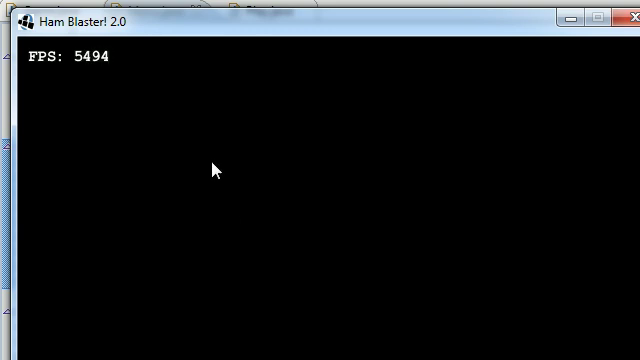
left_click(630, 17)
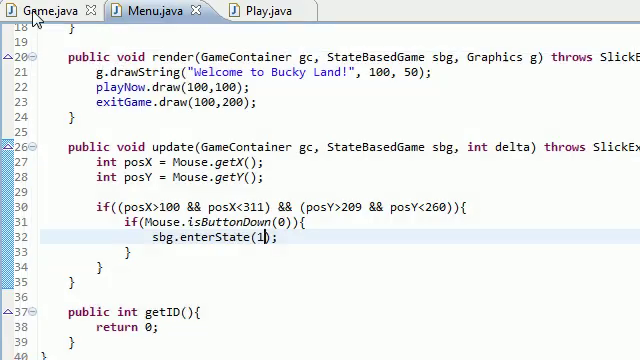
left_click_drag(440, 136, 150, 20)
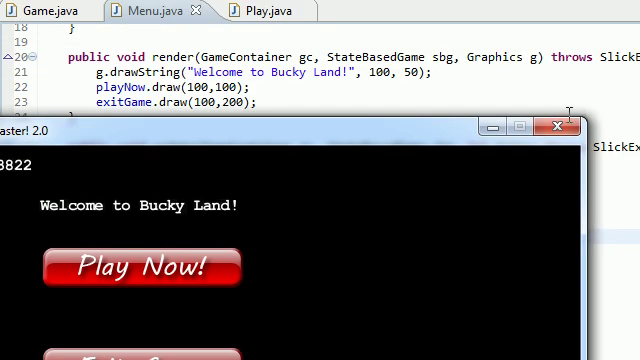
left_click(557, 124)
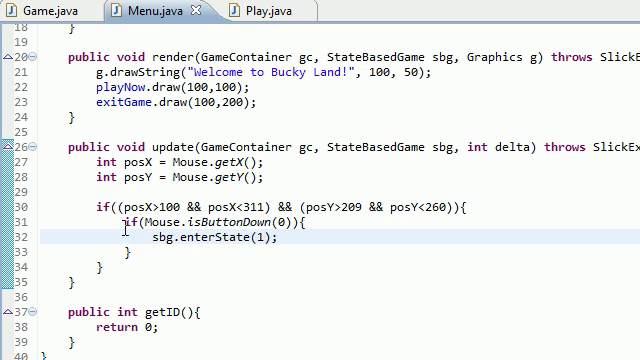
scroll(196, 270, "down", 1)
- Copy the line 30 if-condition and paste it as a second block below the first
left_click(141, 265)
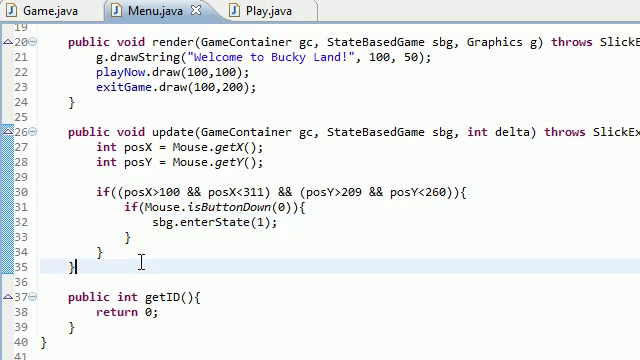
left_click(154, 251)
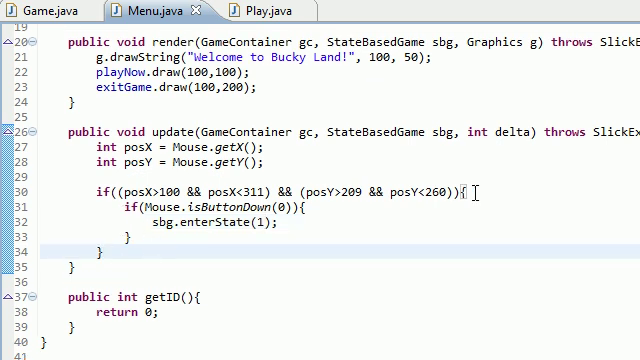
left_click_drag(466, 191, 96, 191)
right_click(100, 195)
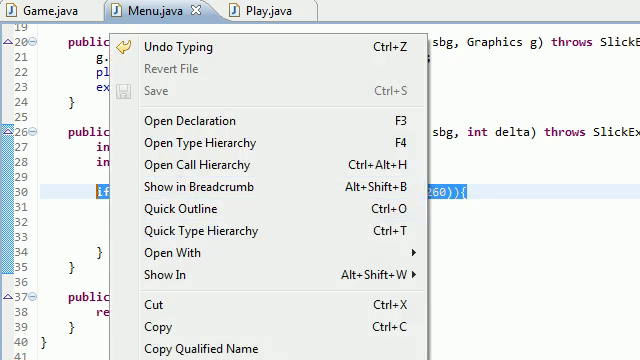
left_click(165, 328)
left_click(127, 254)
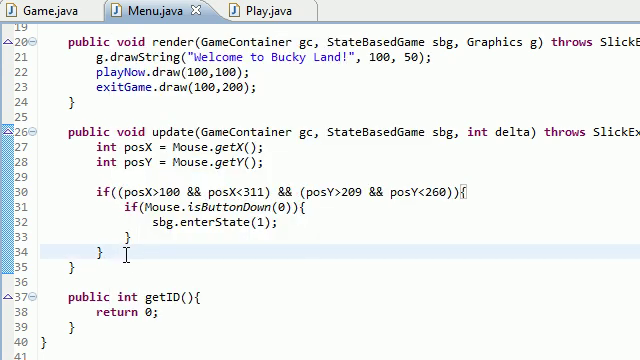
key("Return")
key("Return")
key("ctrl+v")
- Add //play now button and //exit button comments and change the y bounds to 109–160
left_click(128, 177)
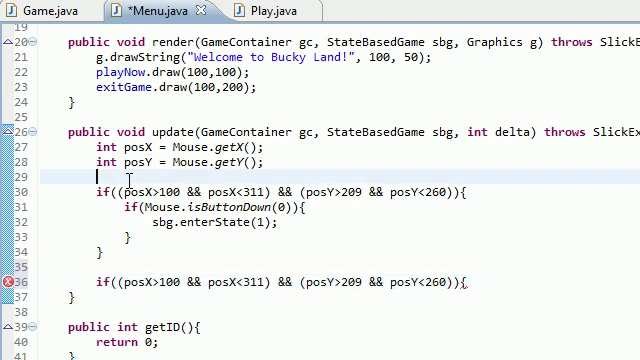
type("//play now button")
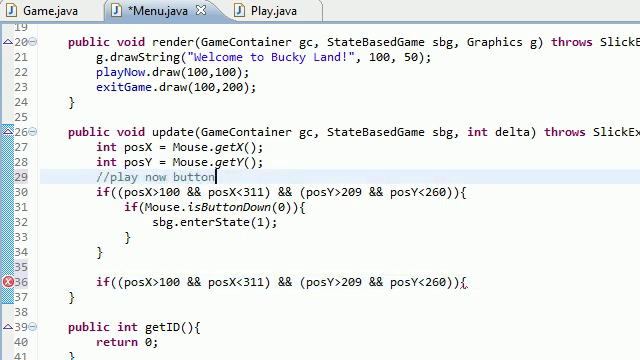
left_click(116, 266)
type("//exit button")
left_click(507, 282)
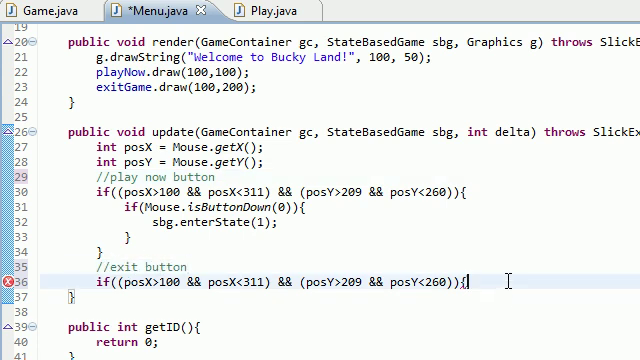
key("Return")
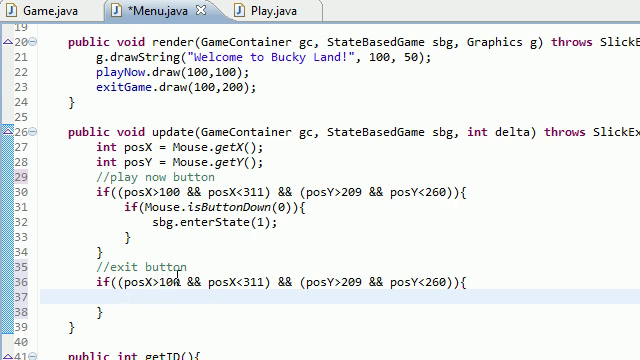
double_click(165, 283)
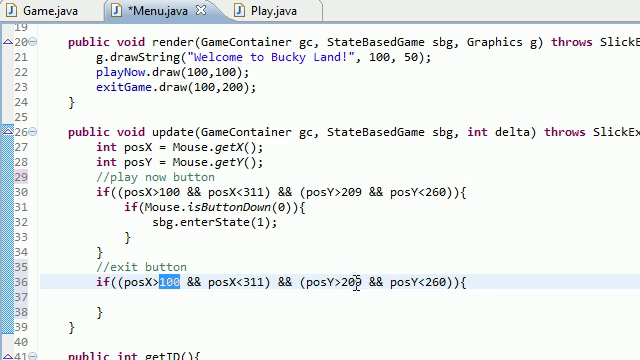
left_click(347, 282)
type("1")
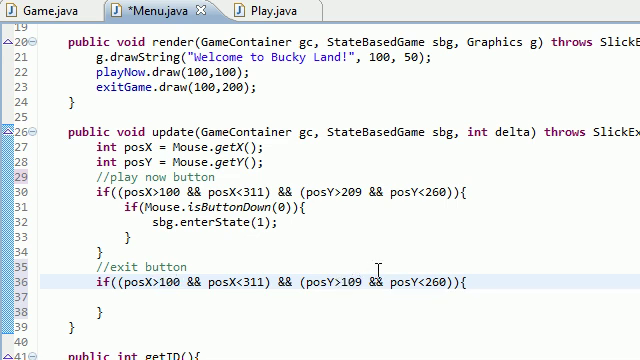
left_click(428, 282)
type("1")
scroll(355, 238, "down", 1)
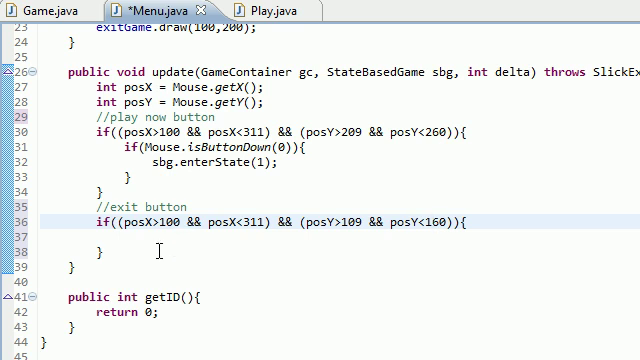
- Add if(Mouse.isButtonDown(0)){ System.exit(0); } in the exit-button block and save Menu.java
left_click(153, 239)
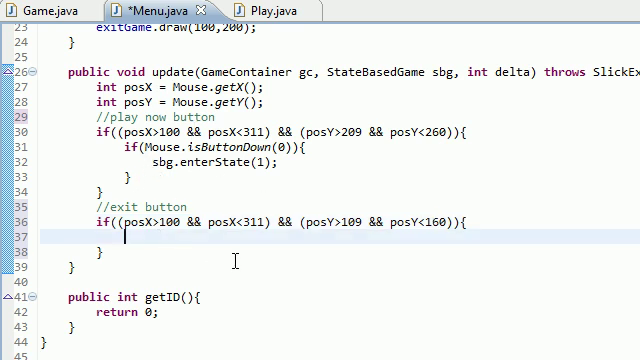
type("if()")
key("Left")
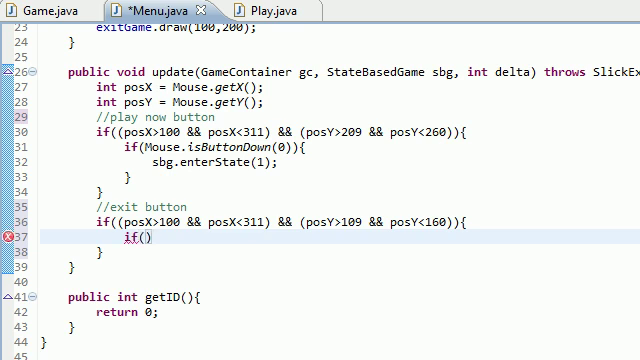
type("Mouse.isButton")
key("Return")
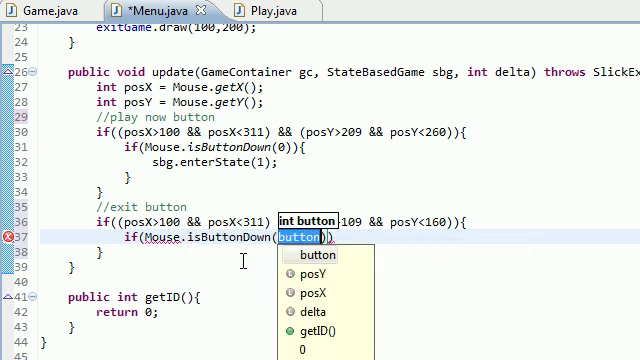
type("0")
key("Right")
key("Right")
type("{")
key("Return")
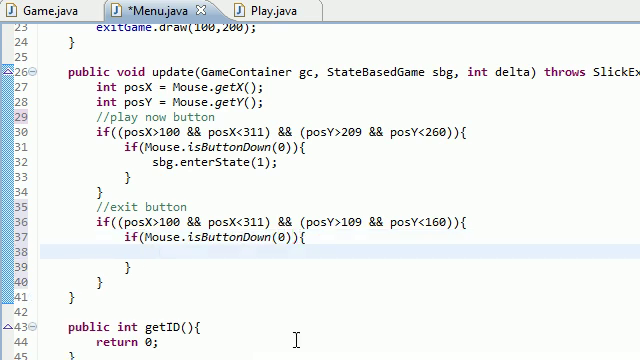
type("System.")
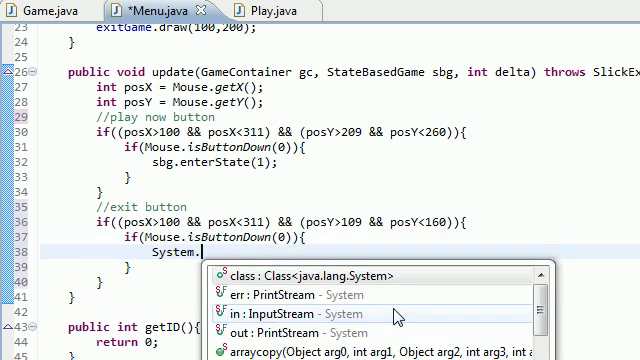
type("exit")
key("Return")
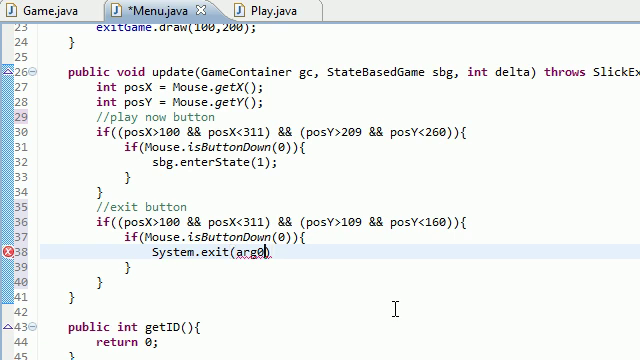
key("BackSpace")
type("0);")
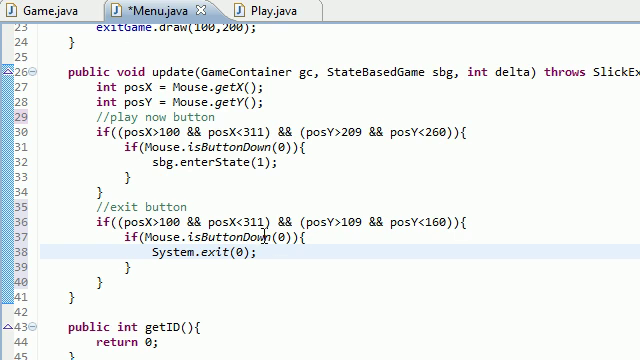
left_click_drag(104, 281, 96, 207)
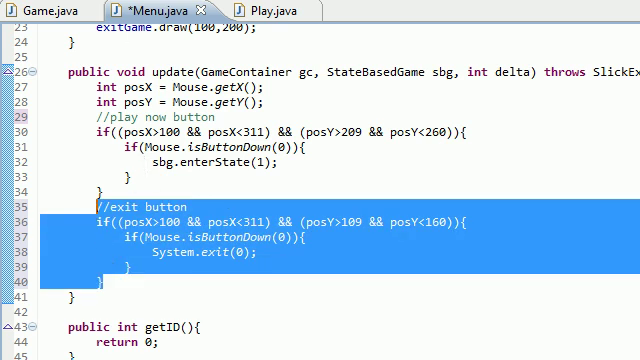
key("ctrl+s")
- Run the game and quit it from the welcome menu via Exit Game
key("ctrl+F11")
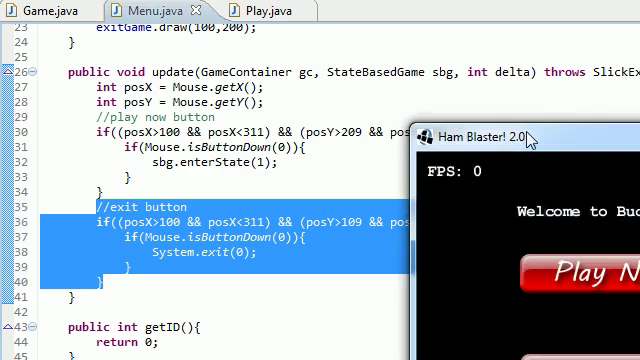
mouse_move(529, 139)
left_mouse_down()
mouse_move(275, 88)
mouse_move(178, 47)
left_mouse_up()
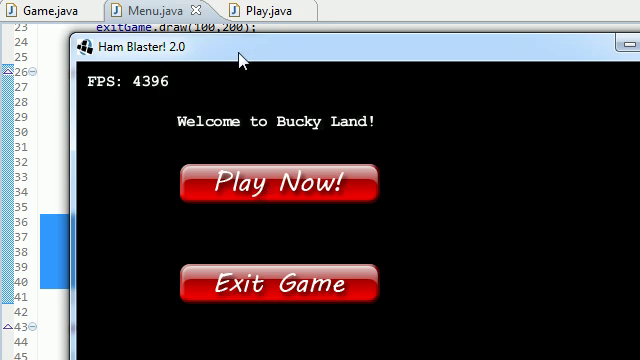
left_click_drag(243, 50, 171, 12)
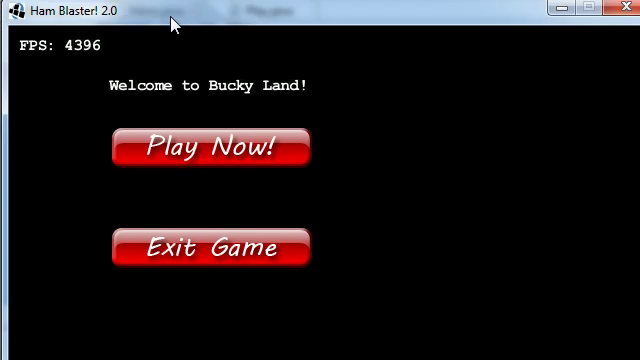
left_click(205, 256)
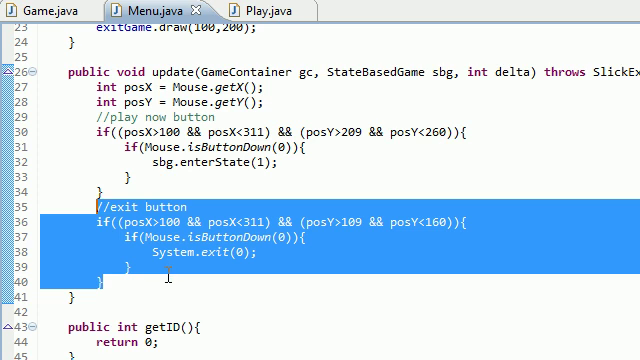
- Review the System.exit(0); statement and launch the game again
left_click(251, 268)
left_click_drag(257, 252, 144, 255)
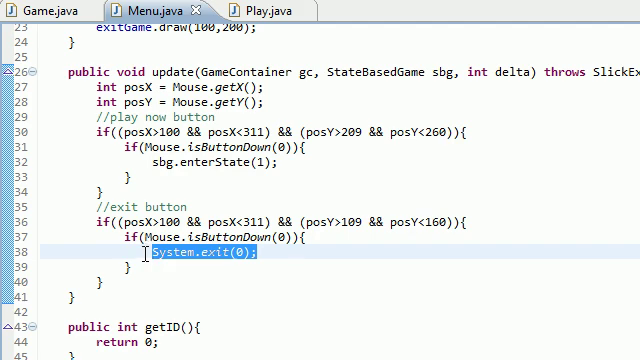
scroll(183, 232, "up", 4)
scroll(183, 232, "up", 4)
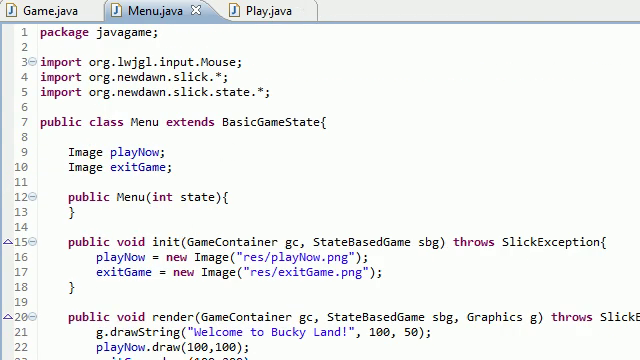
key("ctrl+F11")
- Start Play Now from the welcome menu to reach the blank play screen, then close the game window
left_click_drag(465, 137, 40, 12)
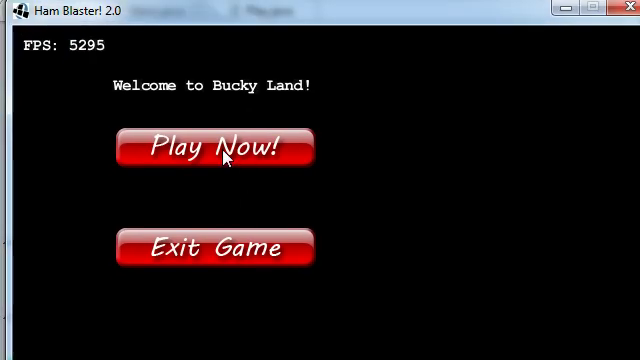
left_click(225, 152)
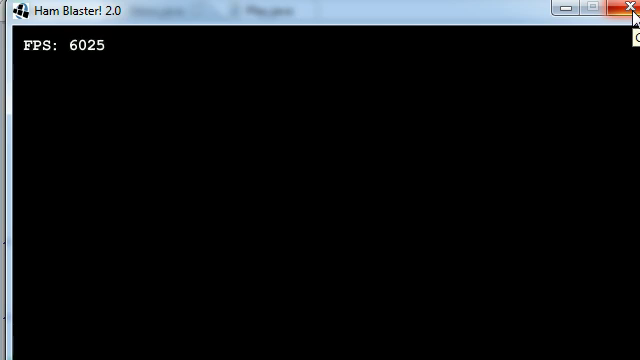
left_click(631, 12)
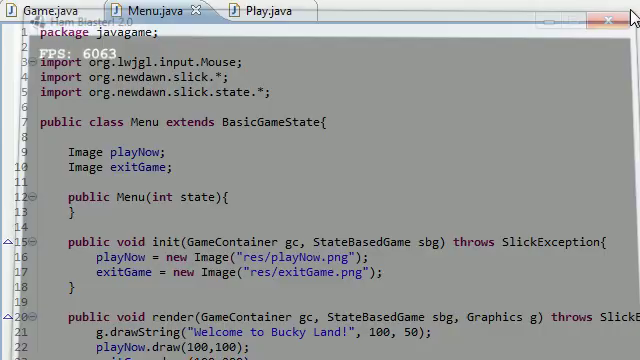